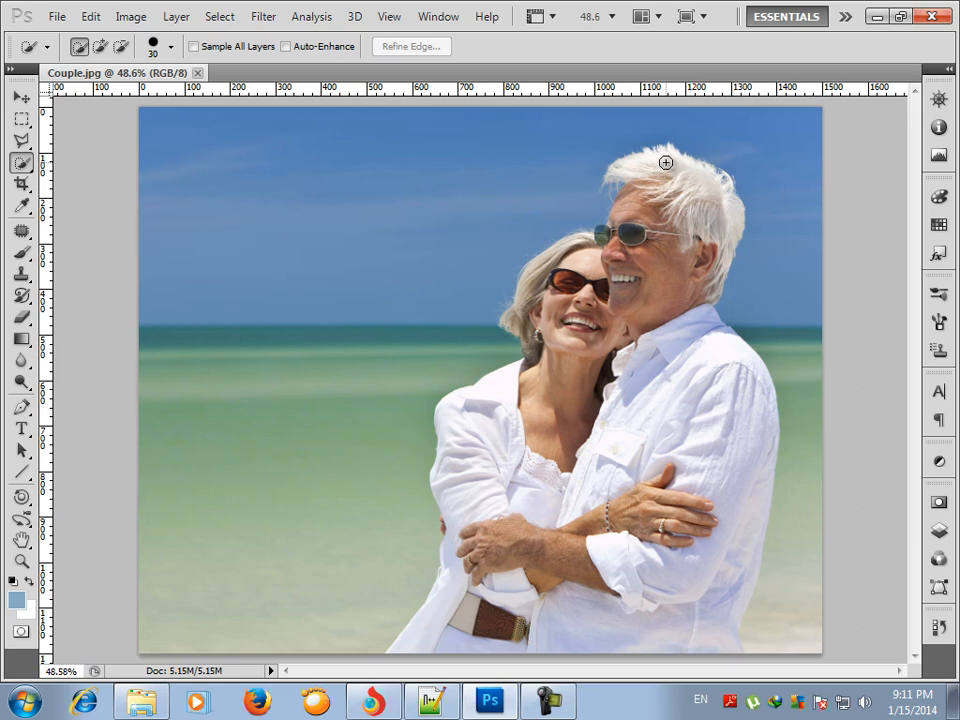
- Select the couple with the Quick Selection tool and subtract the stray sea and sand area behind the man
{"action": "mouse_move", "coordinate": [666, 162]}
{"action": "left_mouse_down"}
{"action": "mouse_move", "coordinate": [673, 247]}
{"action": "mouse_move", "coordinate": [657, 345]}
{"action": "mouse_move", "coordinate": [636, 441]}
{"action": "mouse_move", "coordinate": [594, 546]}
{"action": "mouse_move", "coordinate": [577, 639]}
{"action": "mouse_move", "coordinate": [523, 660]}
{"action": "mouse_move", "coordinate": [418, 654]}
{"action": "mouse_move", "coordinate": [476, 533]}
{"action": "mouse_move", "coordinate": [485, 470]}
{"action": "mouse_move", "coordinate": [572, 376]}
{"action": "mouse_move", "coordinate": [561, 256]}
{"action": "mouse_move", "coordinate": [538, 276]}
{"action": "mouse_move", "coordinate": [530, 324]}
{"action": "mouse_move", "coordinate": [668, 387]}
{"action": "mouse_move", "coordinate": [710, 458]}
{"action": "left_mouse_up"}
{"action": "left_click_drag", "start_coordinate": [711, 516], "coordinate": [703, 576]}
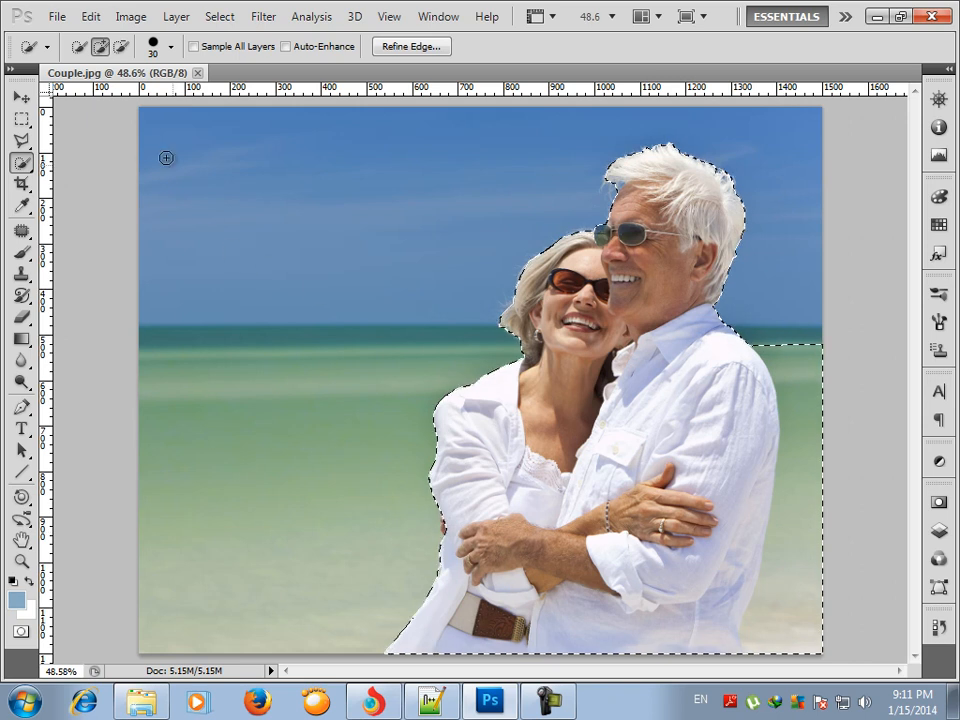
{"action": "left_click", "coordinate": [121, 46]}
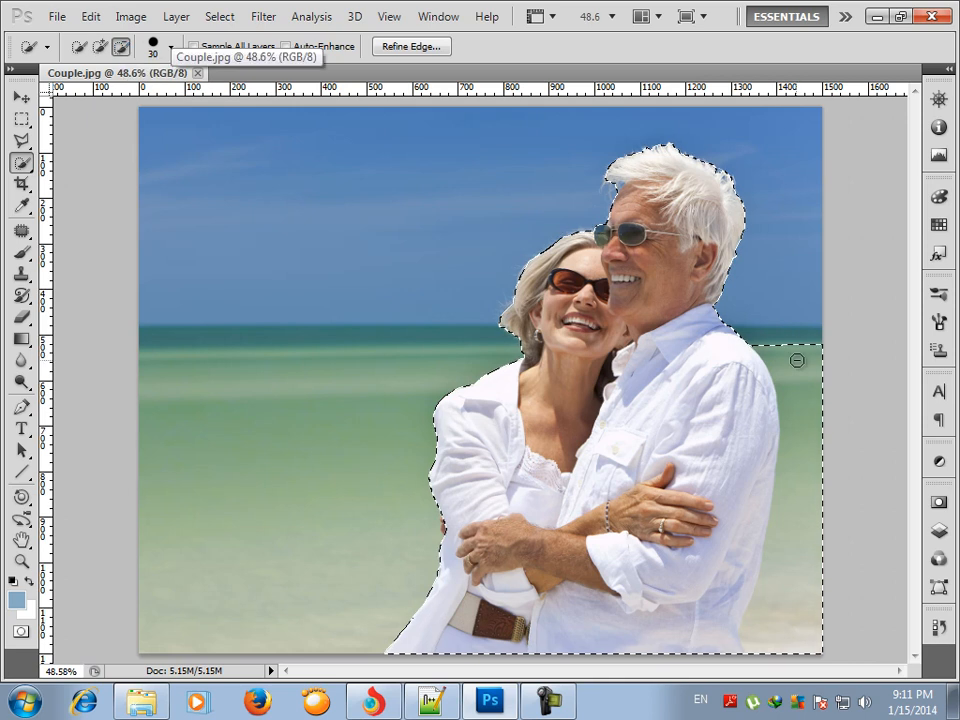
{"action": "left_click_drag", "start_coordinate": [808, 364], "coordinate": [814, 613]}
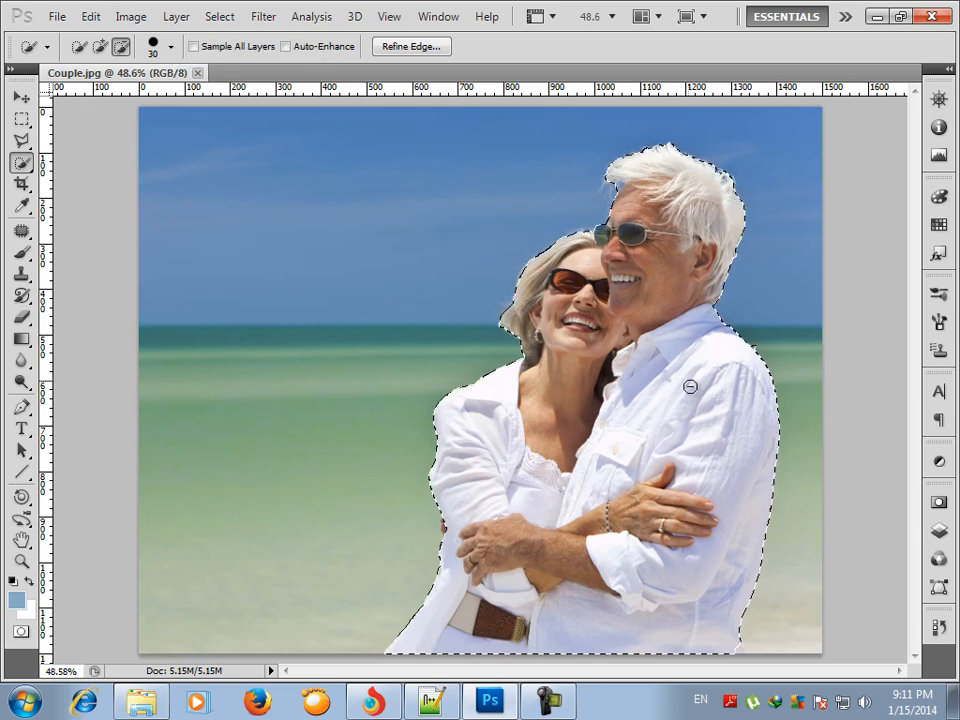
- Try adding the sky around the couple to the selection, then subtract that sky back out
{"action": "left_click", "coordinate": [100, 46]}
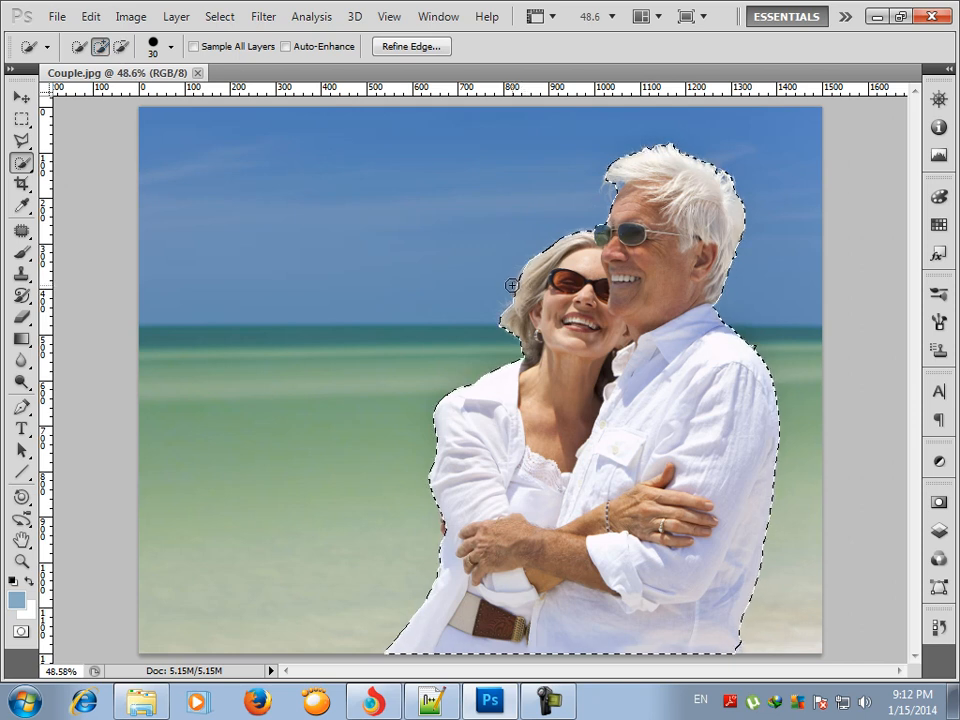
{"action": "mouse_move", "coordinate": [520, 271]}
{"action": "left_mouse_down"}
{"action": "mouse_move", "coordinate": [253, 223]}
{"action": "mouse_move", "coordinate": [611, 139]}
{"action": "mouse_move", "coordinate": [773, 146]}
{"action": "left_mouse_up"}
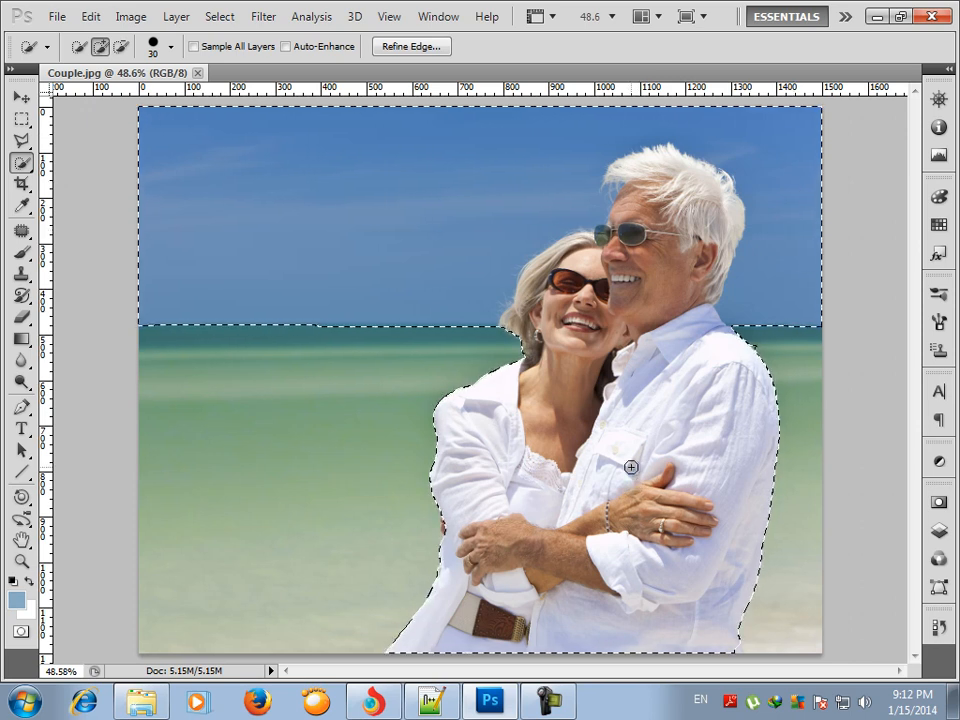
{"action": "left_click", "coordinate": [121, 47]}
{"action": "mouse_move", "coordinate": [231, 278]}
{"action": "left_mouse_down"}
{"action": "mouse_move", "coordinate": [201, 315]}
{"action": "mouse_move", "coordinate": [300, 275]}
{"action": "left_mouse_up"}
{"action": "mouse_move", "coordinate": [359, 254]}
{"action": "left_mouse_down"}
{"action": "mouse_move", "coordinate": [459, 165]}
{"action": "mouse_move", "coordinate": [560, 139]}
{"action": "mouse_move", "coordinate": [539, 175]}
{"action": "mouse_move", "coordinate": [408, 283]}
{"action": "mouse_move", "coordinate": [399, 300]}
{"action": "mouse_move", "coordinate": [409, 308]}
{"action": "mouse_move", "coordinate": [430, 265]}
{"action": "mouse_move", "coordinate": [283, 216]}
{"action": "mouse_move", "coordinate": [231, 181]}
{"action": "mouse_move", "coordinate": [204, 189]}
{"action": "mouse_move", "coordinate": [243, 221]}
{"action": "mouse_move", "coordinate": [421, 245]}
{"action": "mouse_move", "coordinate": [364, 249]}
{"action": "mouse_move", "coordinate": [251, 231]}
{"action": "mouse_move", "coordinate": [257, 214]}
{"action": "mouse_move", "coordinate": [233, 217]}
{"action": "mouse_move", "coordinate": [376, 320]}
{"action": "mouse_move", "coordinate": [375, 337]}
{"action": "mouse_move", "coordinate": [363, 325]}
{"action": "mouse_move", "coordinate": [312, 332]}
{"action": "mouse_move", "coordinate": [460, 330]}
{"action": "mouse_move", "coordinate": [439, 320]}
{"action": "mouse_move", "coordinate": [503, 259]}
{"action": "mouse_move", "coordinate": [440, 261]}
{"action": "mouse_move", "coordinate": [489, 251]}
{"action": "mouse_move", "coordinate": [481, 312]}
{"action": "left_mouse_up"}
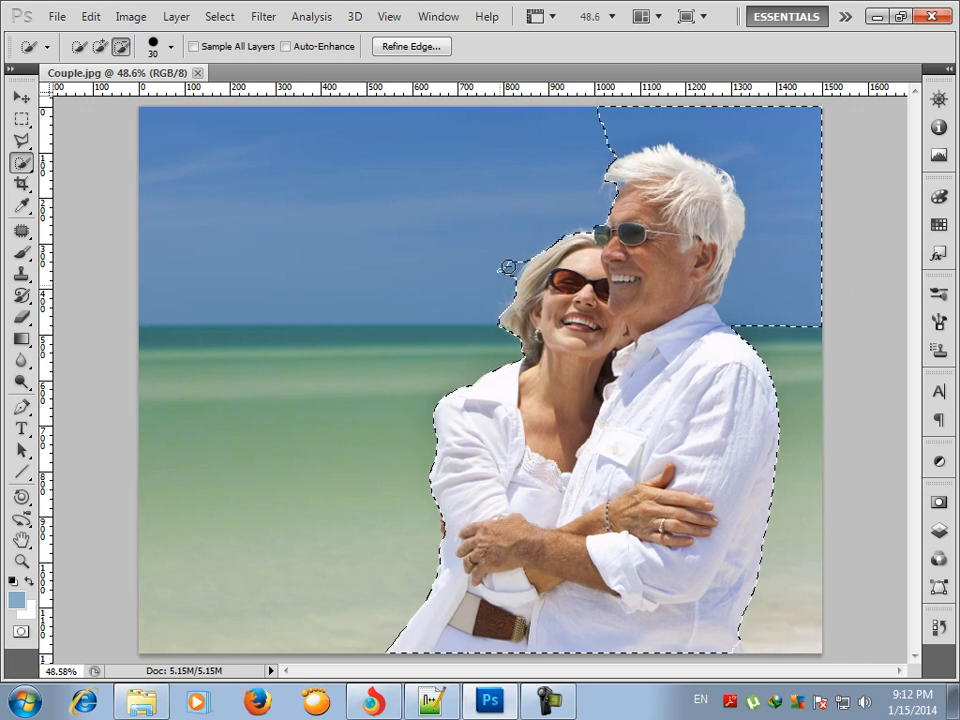
{"action": "mouse_move", "coordinate": [585, 156]}
{"action": "left_mouse_down"}
{"action": "mouse_move", "coordinate": [712, 132]}
{"action": "mouse_move", "coordinate": [762, 166]}
{"action": "left_mouse_up"}
{"action": "mouse_move", "coordinate": [771, 281]}
{"action": "left_mouse_down"}
{"action": "mouse_move", "coordinate": [793, 190]}
{"action": "mouse_move", "coordinate": [781, 138]}
{"action": "mouse_move", "coordinate": [735, 123]}
{"action": "mouse_move", "coordinate": [772, 162]}
{"action": "mouse_move", "coordinate": [777, 139]}
{"action": "mouse_move", "coordinate": [764, 151]}
{"action": "mouse_move", "coordinate": [721, 123]}
{"action": "mouse_move", "coordinate": [801, 172]}
{"action": "left_mouse_up"}
{"action": "left_click_drag", "start_coordinate": [712, 146], "coordinate": [616, 139]}
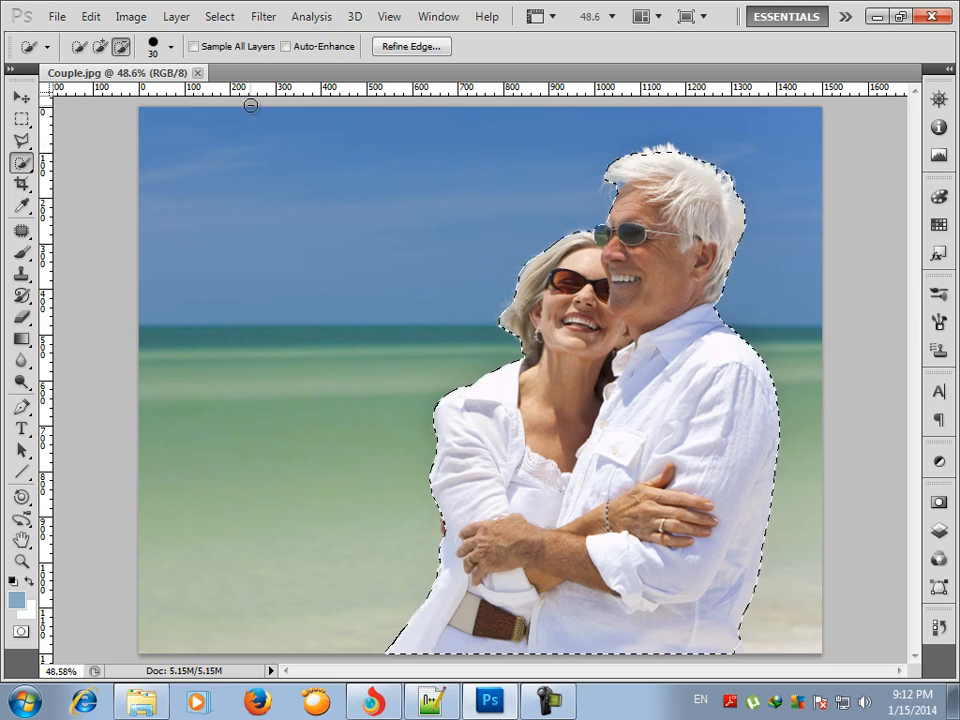
- Start Refine Edge on the couple's selection and set its view mode to Black & White
{"action": "left_click", "coordinate": [411, 47]}
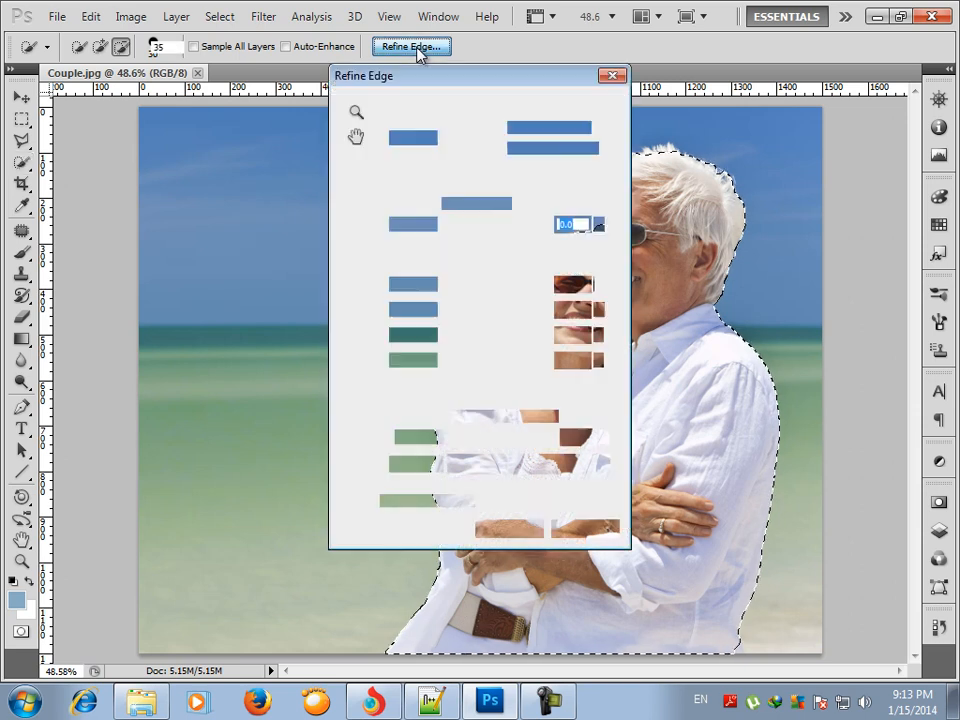
{"action": "left_click_drag", "start_coordinate": [465, 82], "coordinate": [731, 122]}
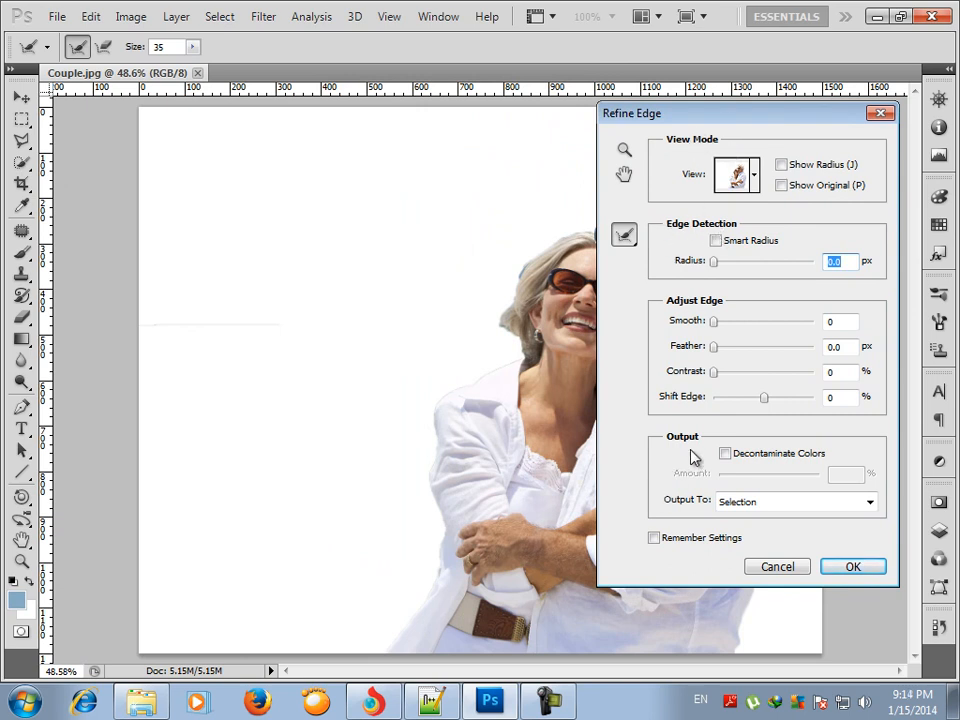
{"action": "left_click", "coordinate": [754, 176]}
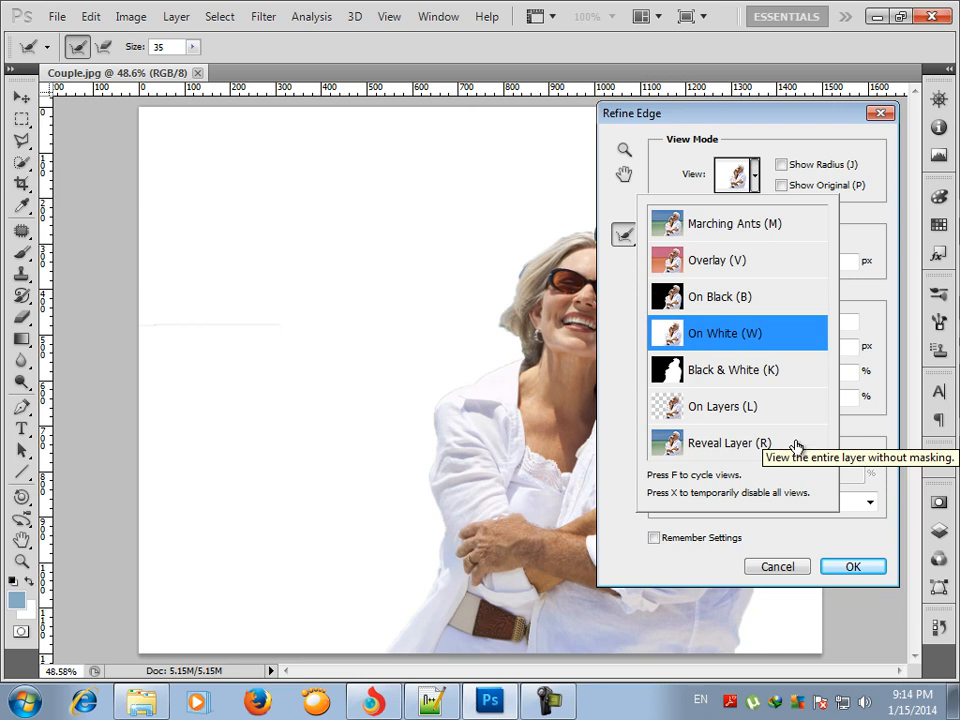
{"action": "left_click", "coordinate": [792, 374]}
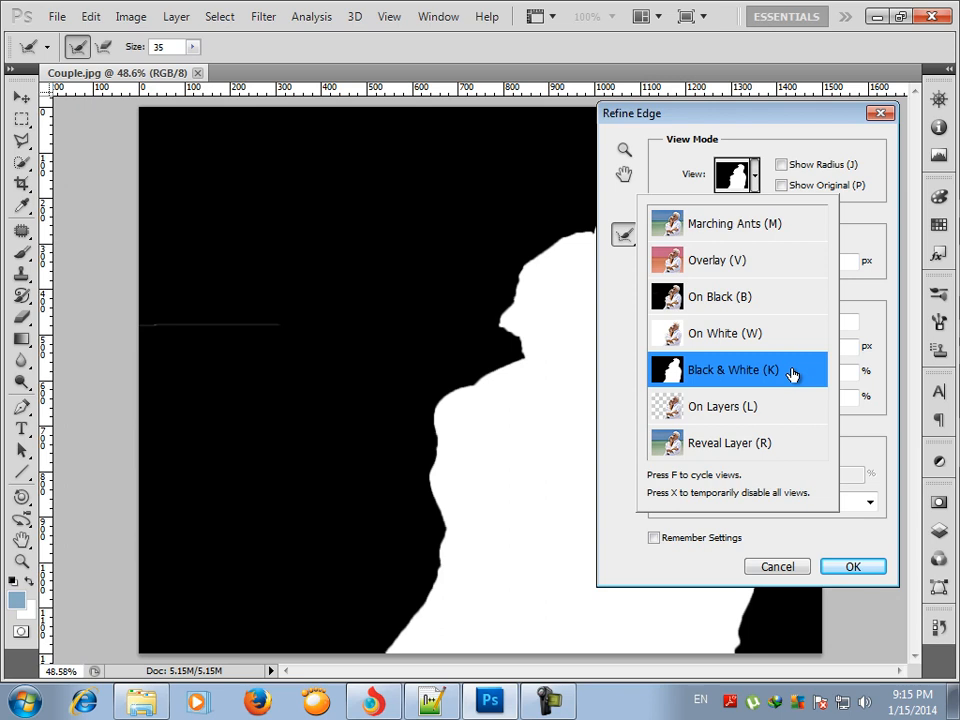
{"action": "left_click", "coordinate": [893, 450]}
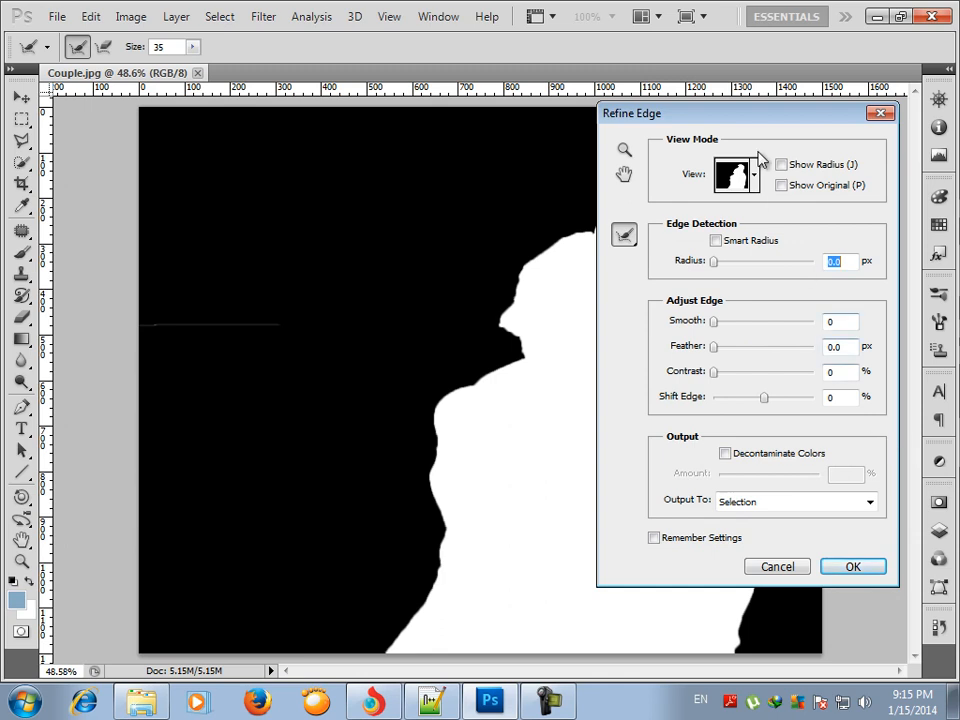
- Set the edge detection radius to 24.9 px and enable Smart Radius to capture the couple's hair edges
{"action": "left_click_drag", "start_coordinate": [472, 128], "coordinate": [262, 96]}
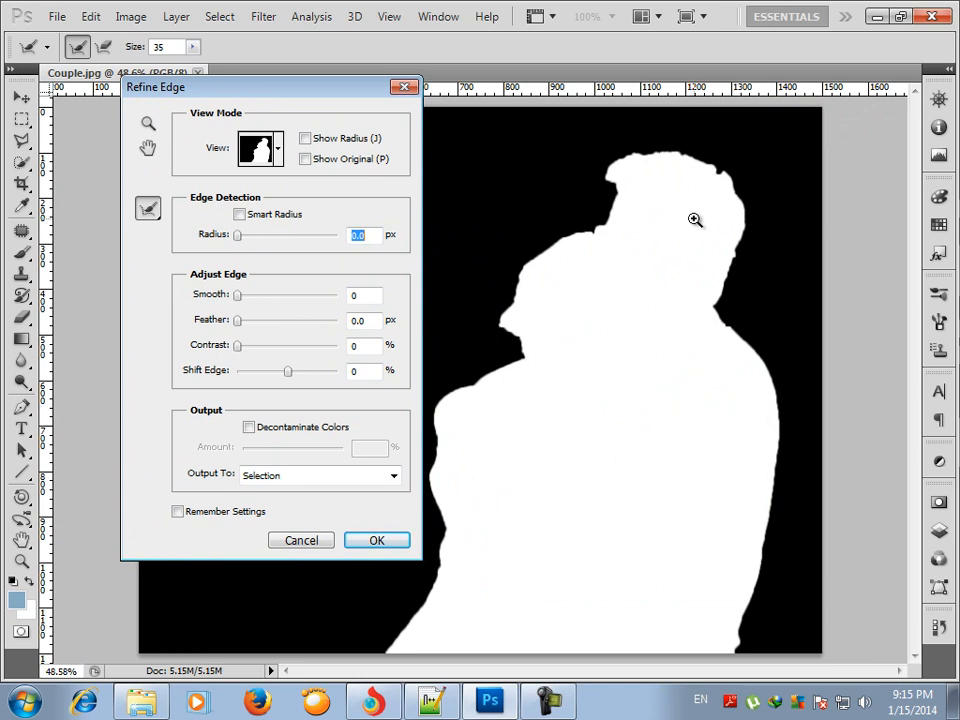
{"action": "left_click_drag", "start_coordinate": [739, 221], "coordinate": [816, 405]}
{"action": "left_click_drag", "start_coordinate": [564, 251], "coordinate": [704, 401]}
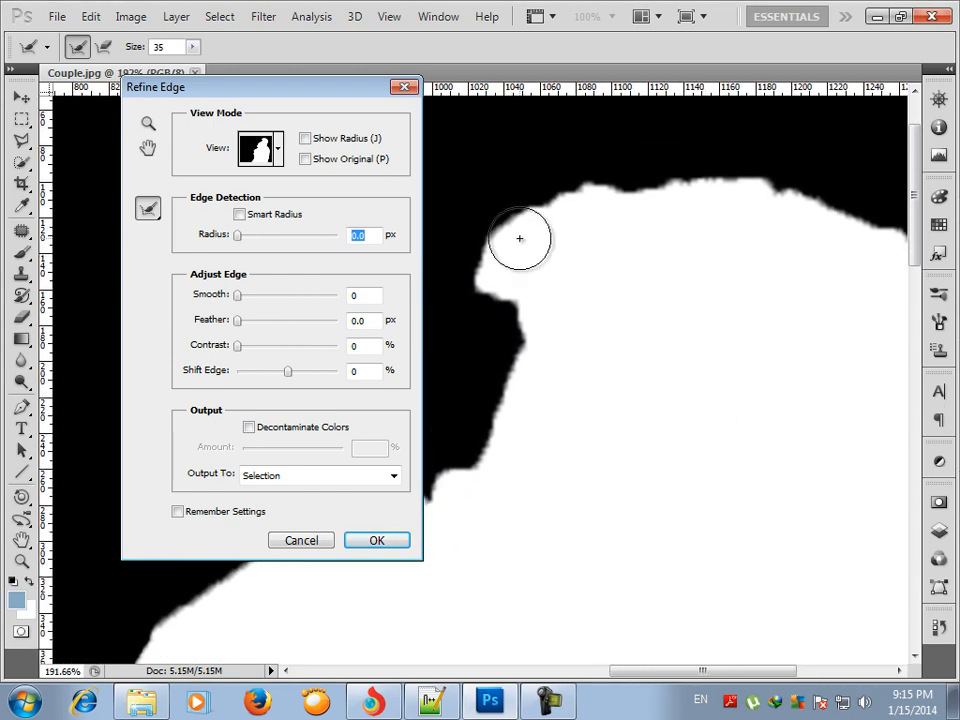
{"action": "left_click_drag", "start_coordinate": [308, 91], "coordinate": [277, 69]}
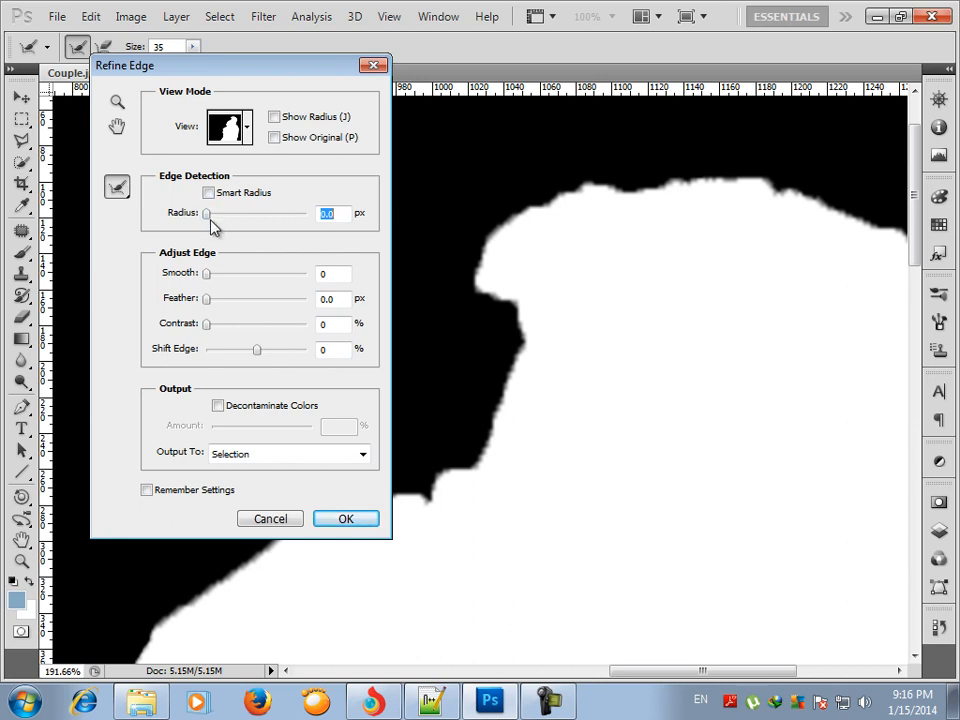
{"action": "left_click_drag", "start_coordinate": [207, 215], "coordinate": [249, 221]}
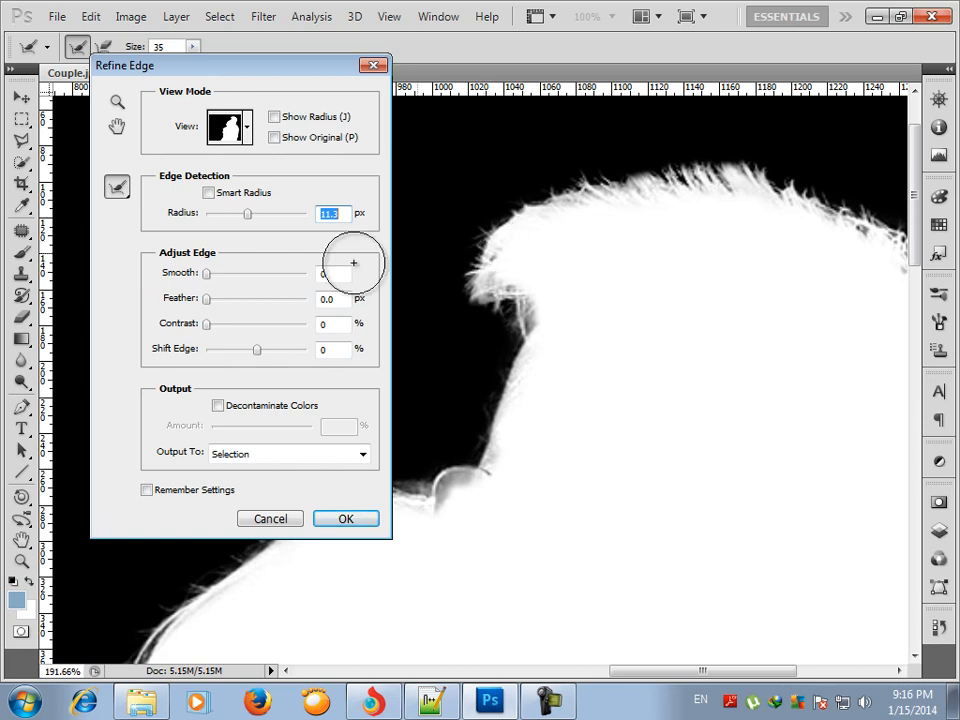
{"action": "left_click_drag", "start_coordinate": [255, 222], "coordinate": [268, 229]}
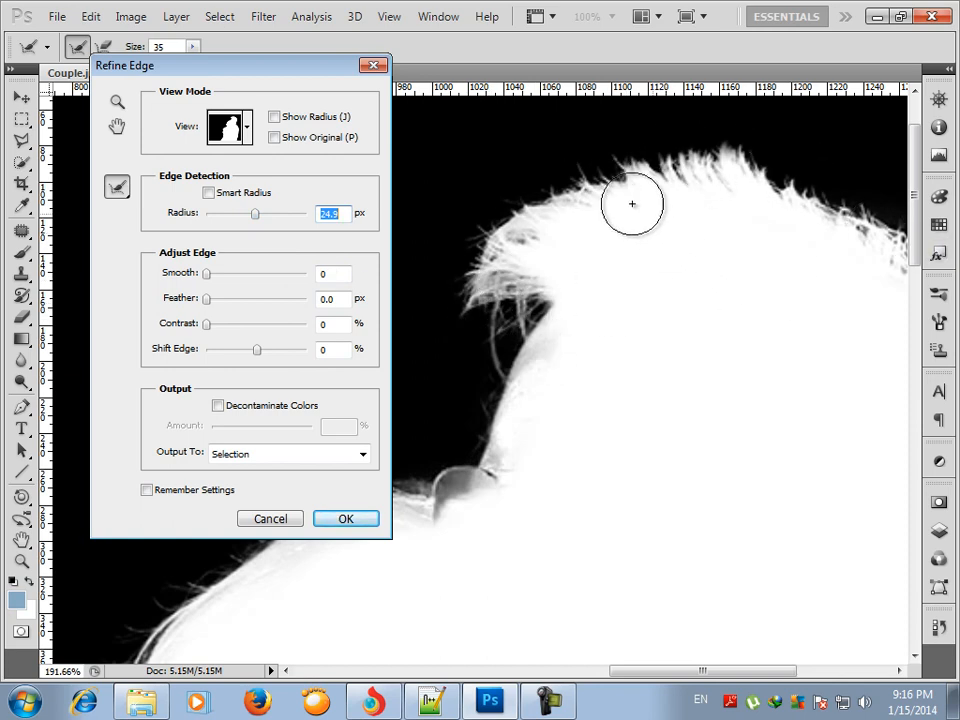
{"action": "left_click", "coordinate": [208, 193]}
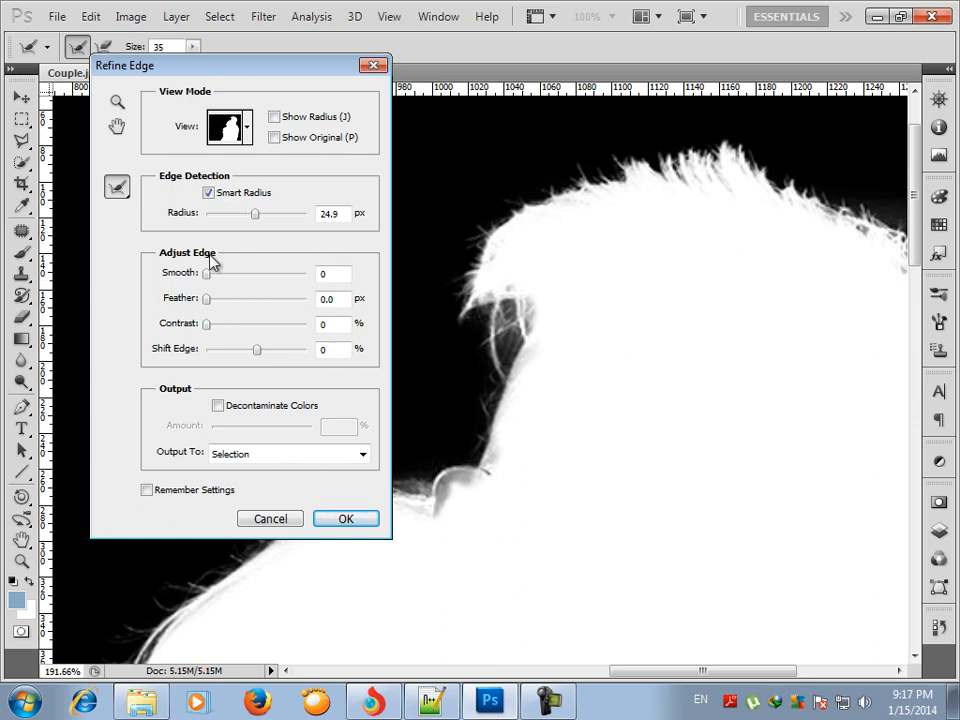
- Try Smooth 25 and Feather 5.8 px on the selection edge, returning each to 0
{"action": "left_click_drag", "start_coordinate": [206, 276], "coordinate": [234, 285]}
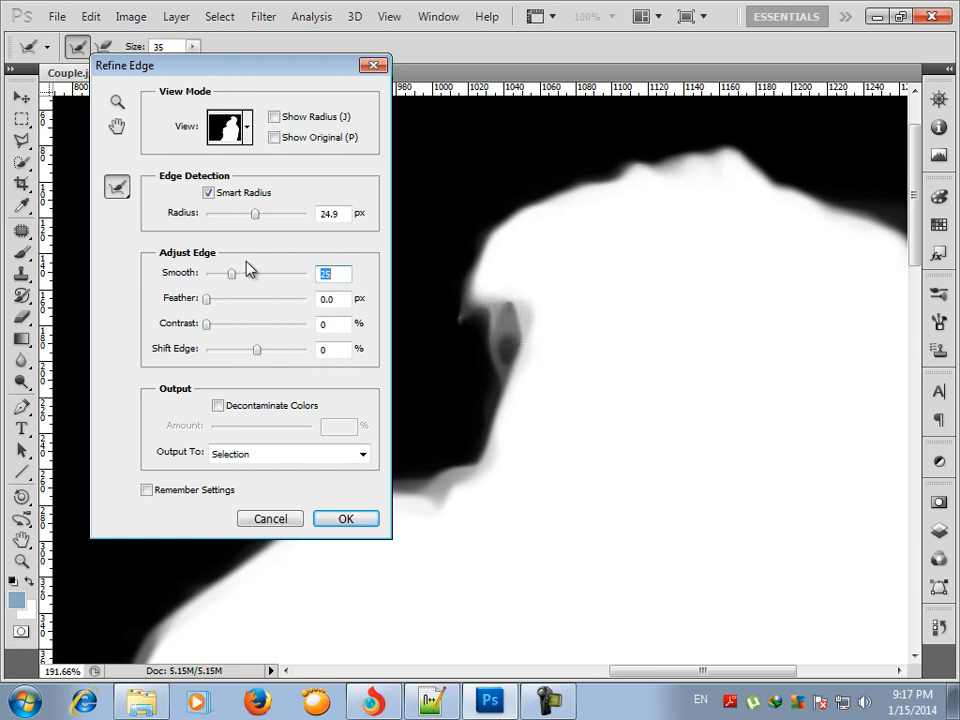
{"action": "left_click_drag", "start_coordinate": [231, 277], "coordinate": [206, 280]}
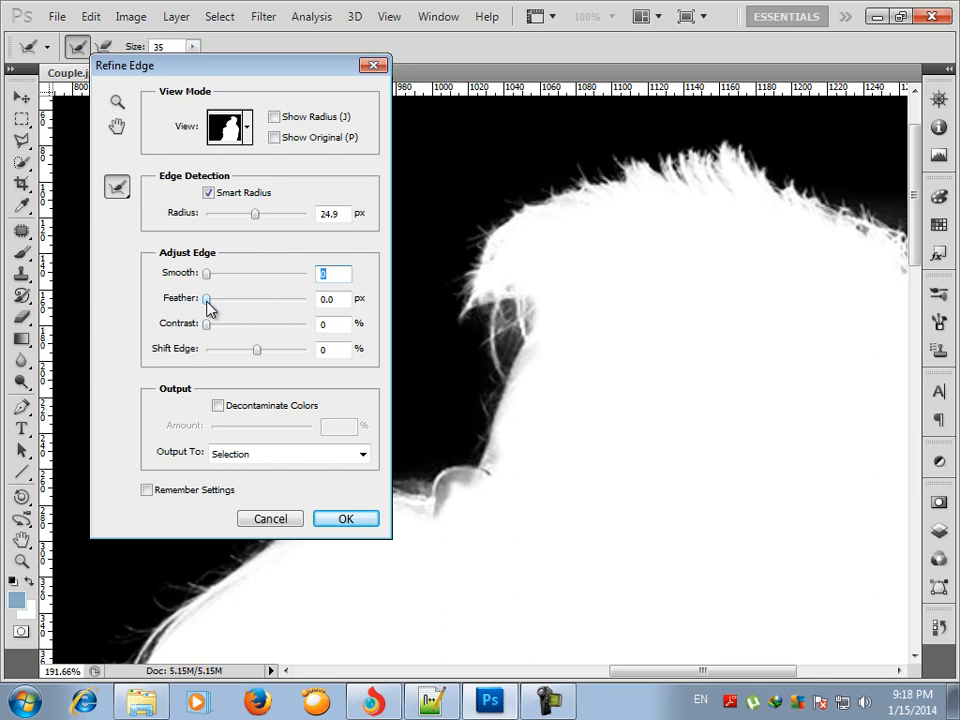
{"action": "left_click_drag", "start_coordinate": [208, 301], "coordinate": [236, 301]}
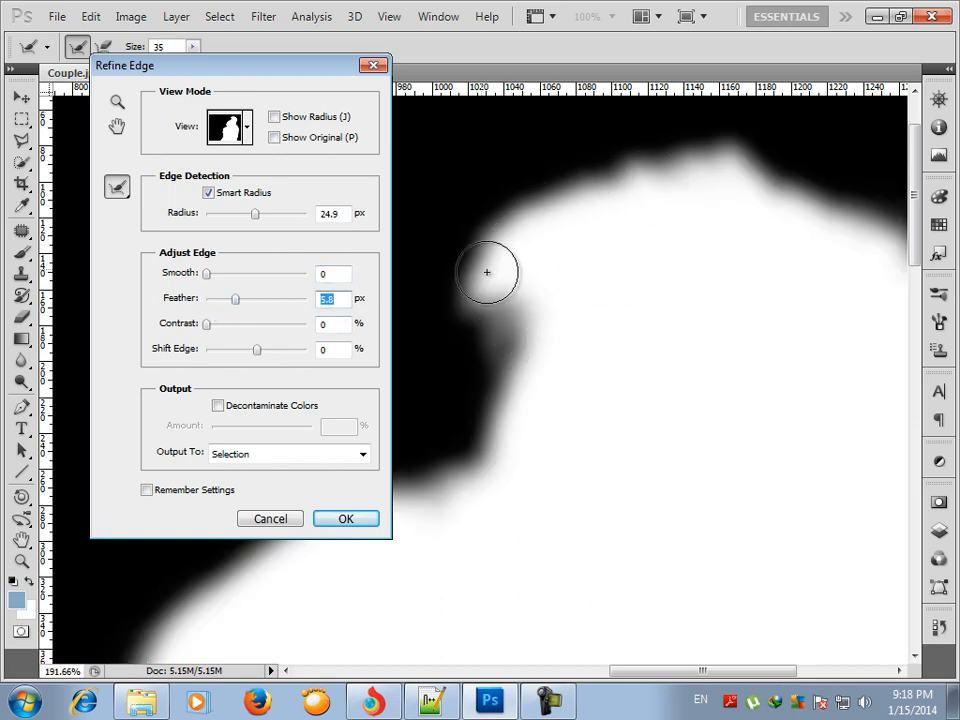
{"action": "left_click_drag", "start_coordinate": [237, 301], "coordinate": [205, 301]}
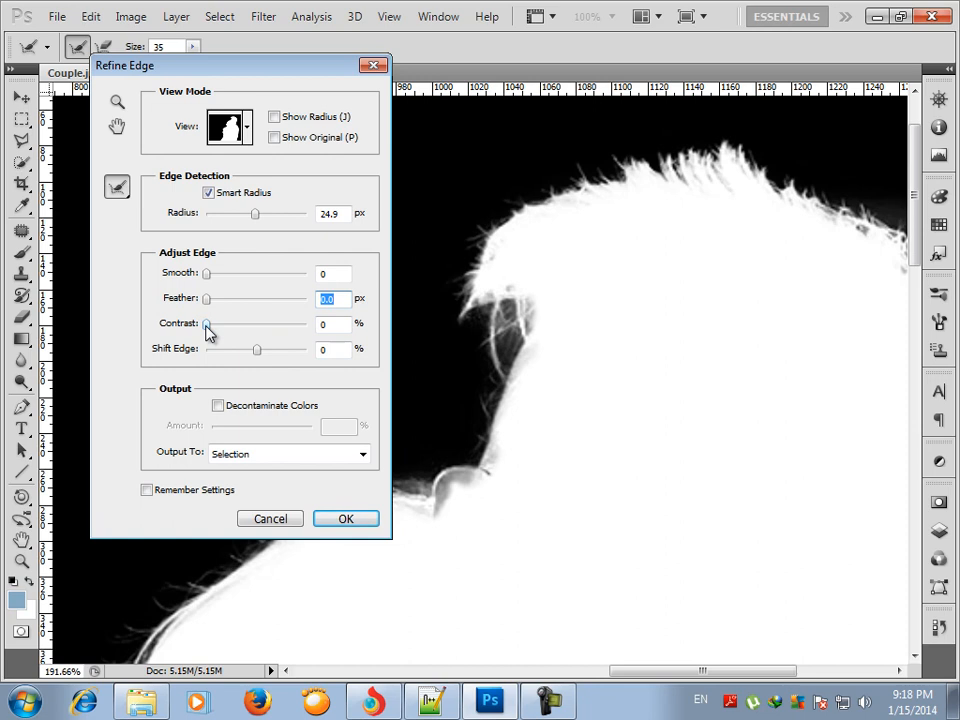
- Try Contrast 37% and Shift Edge values of -7%, -42% and +35%, returning both settings to 0
{"action": "left_click_drag", "start_coordinate": [206, 327], "coordinate": [245, 330]}
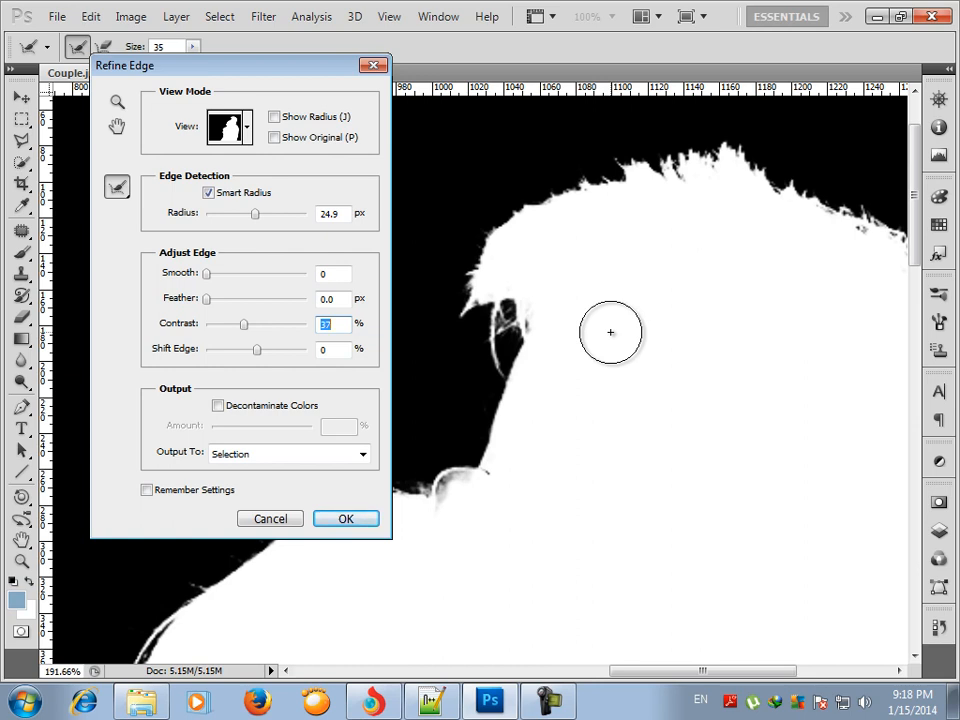
{"action": "left_click_drag", "start_coordinate": [244, 325], "coordinate": [212, 334]}
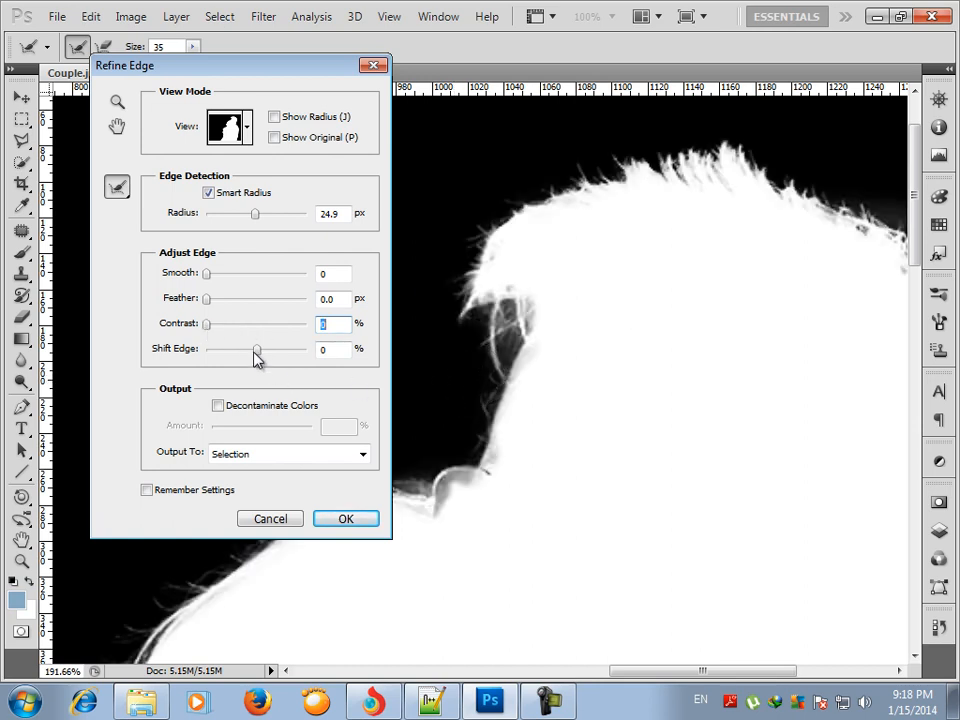
{"action": "left_click_drag", "start_coordinate": [257, 350], "coordinate": [253, 351]}
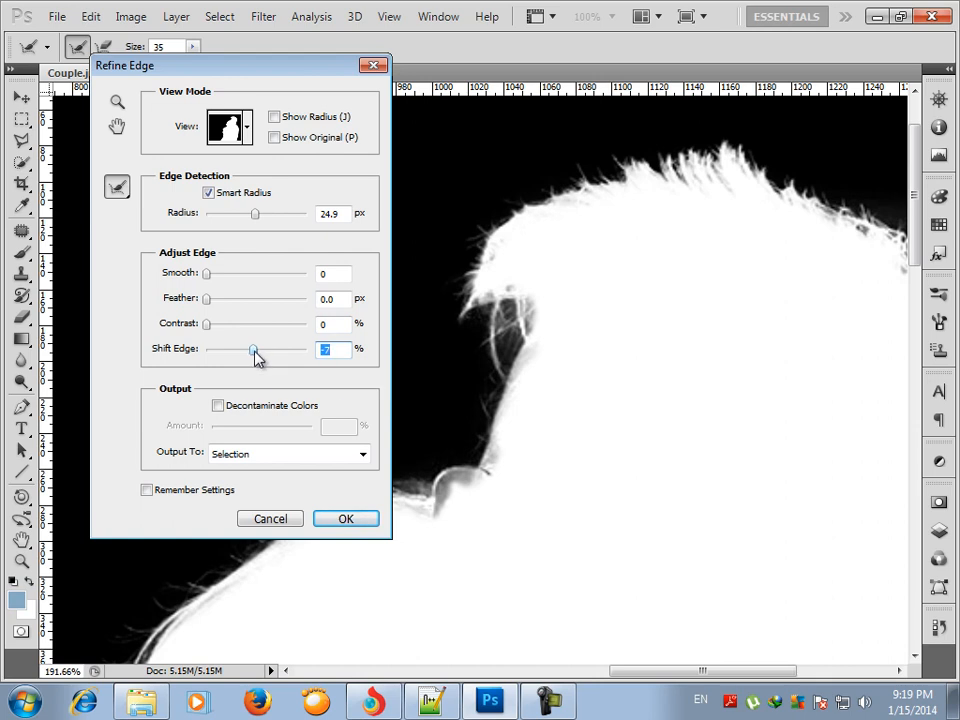
{"action": "left_click_drag", "start_coordinate": [255, 351], "coordinate": [236, 352]}
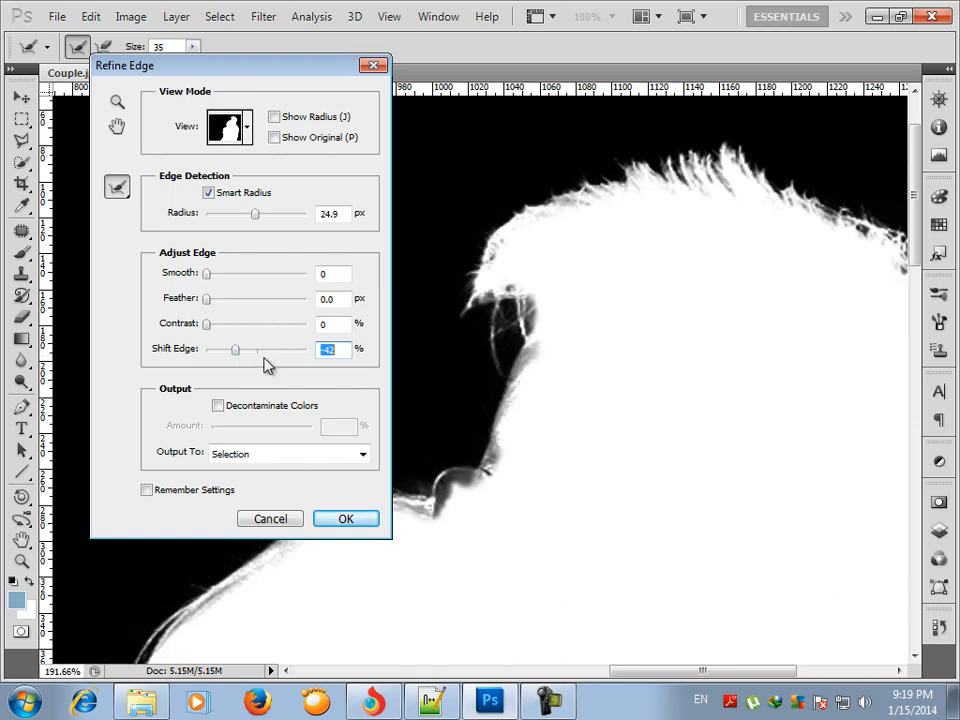
{"action": "left_click_drag", "start_coordinate": [237, 351], "coordinate": [274, 350]}
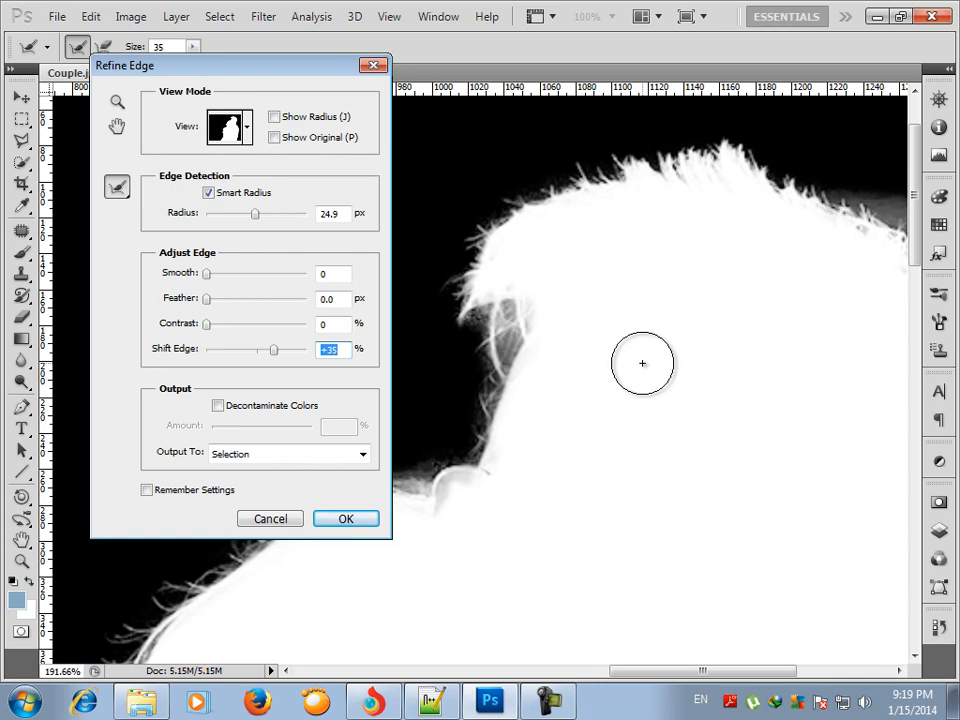
{"action": "left_click_drag", "start_coordinate": [495, 318], "coordinate": [530, 326]}
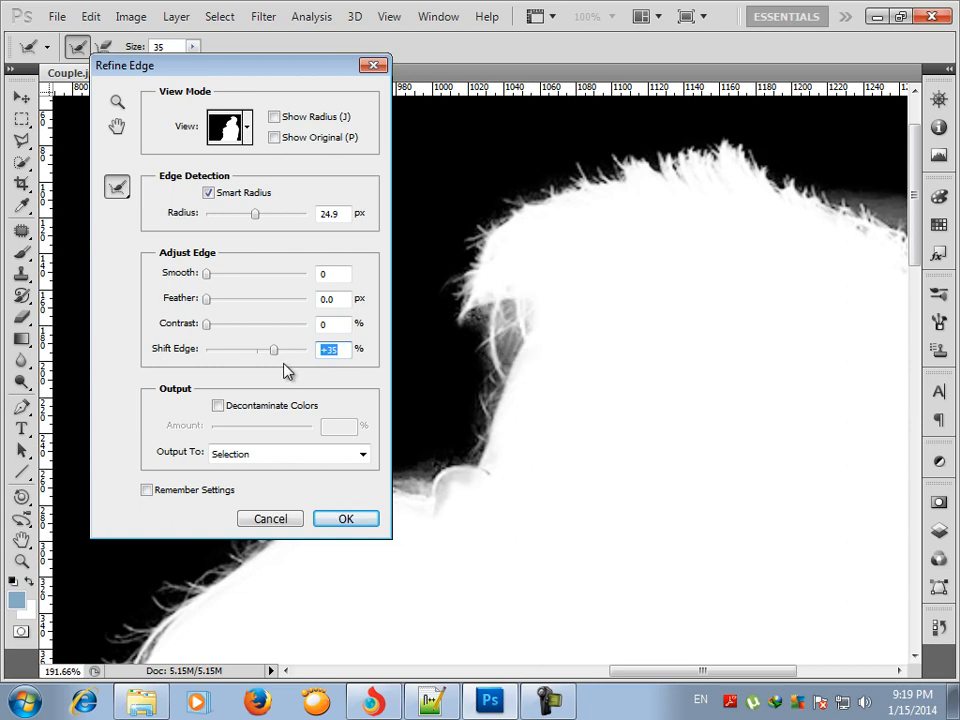
{"action": "left_click_drag", "start_coordinate": [277, 358], "coordinate": [259, 360]}
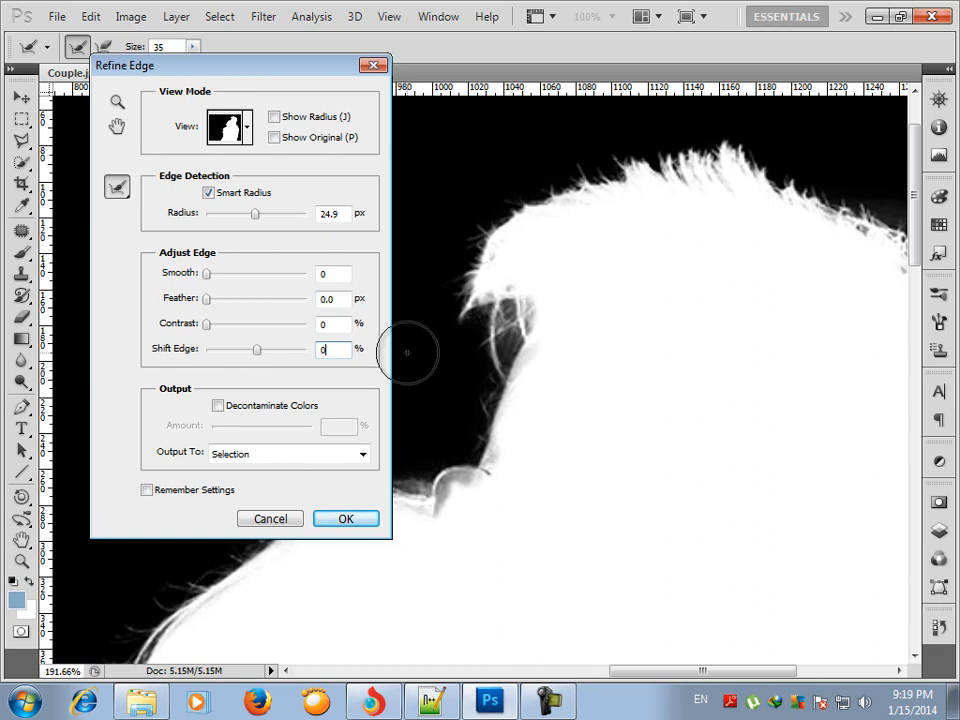
- Apply the refined edge to the selection and set the Quick Selection tool to new-selection mode
{"action": "left_click", "coordinate": [346, 519]}
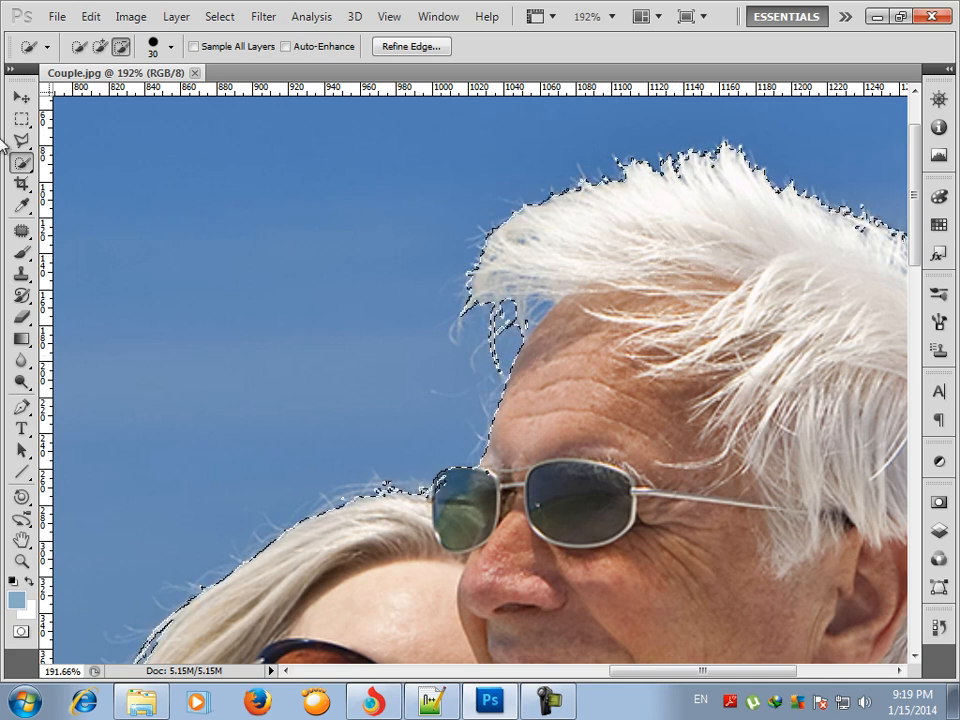
{"action": "left_click", "coordinate": [80, 49]}
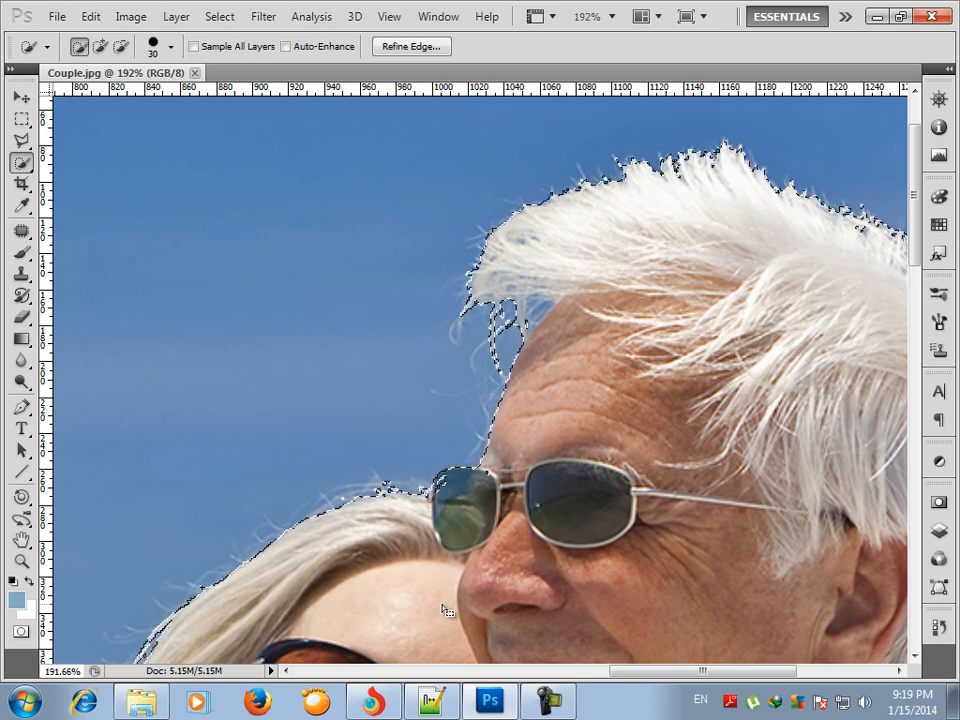
{"action": "left_click", "coordinate": [435, 49]}
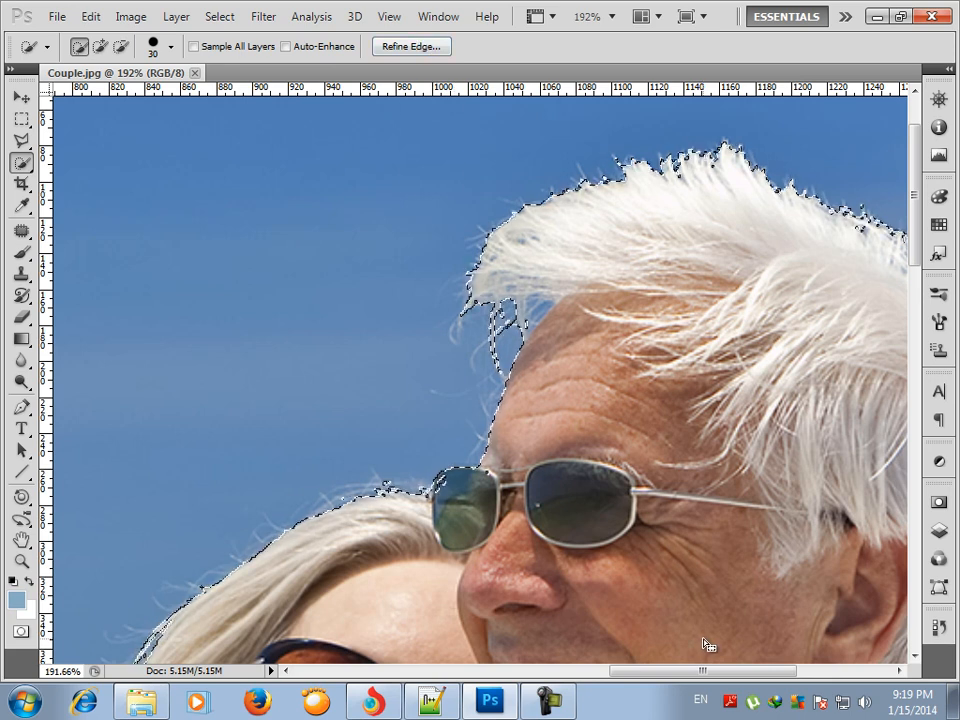
{"action": "key", "text": "ctrl+0"}
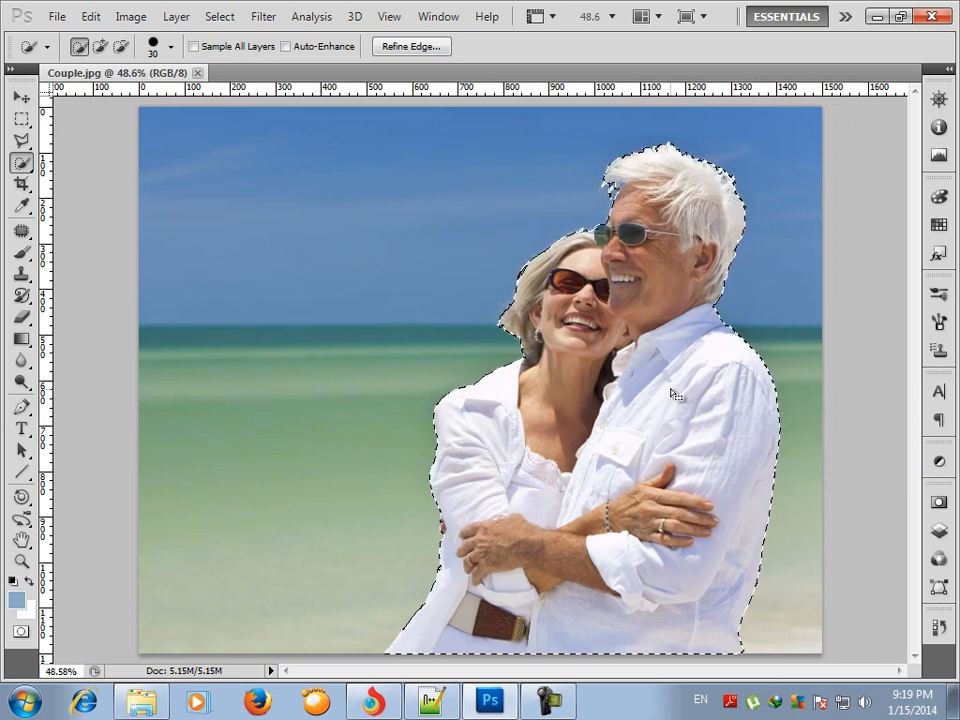
- Fill the selected couple with Content-Aware contents in Normal mode at 100% opacity
{"action": "key", "text": "shift+BackSpace"}
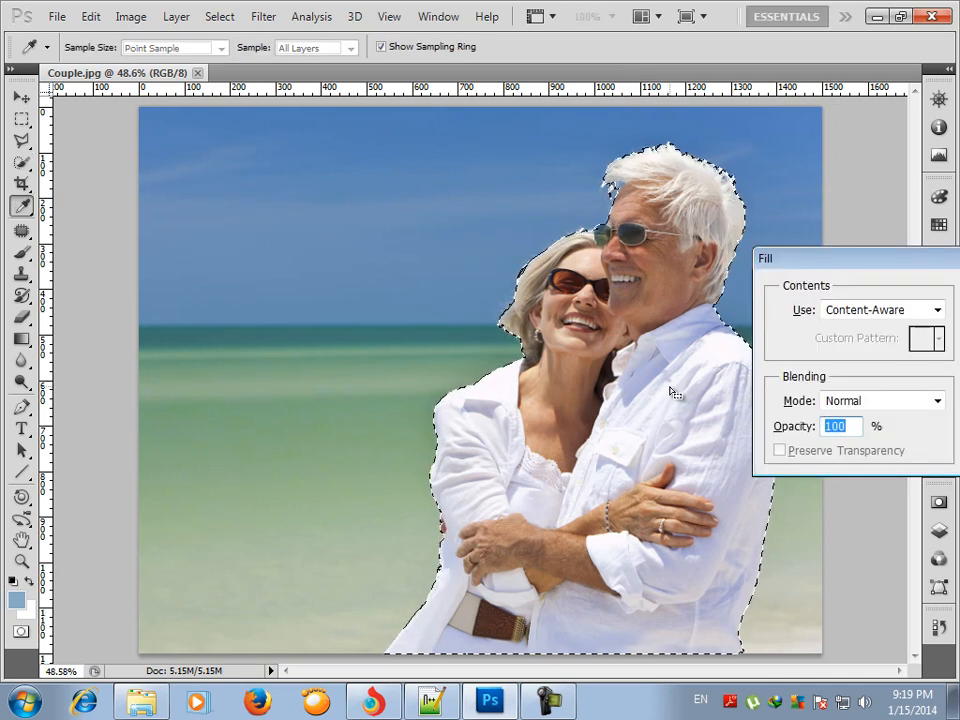
{"action": "left_click_drag", "start_coordinate": [904, 266], "coordinate": [410, 258]}
{"action": "left_click", "coordinate": [510, 287]}
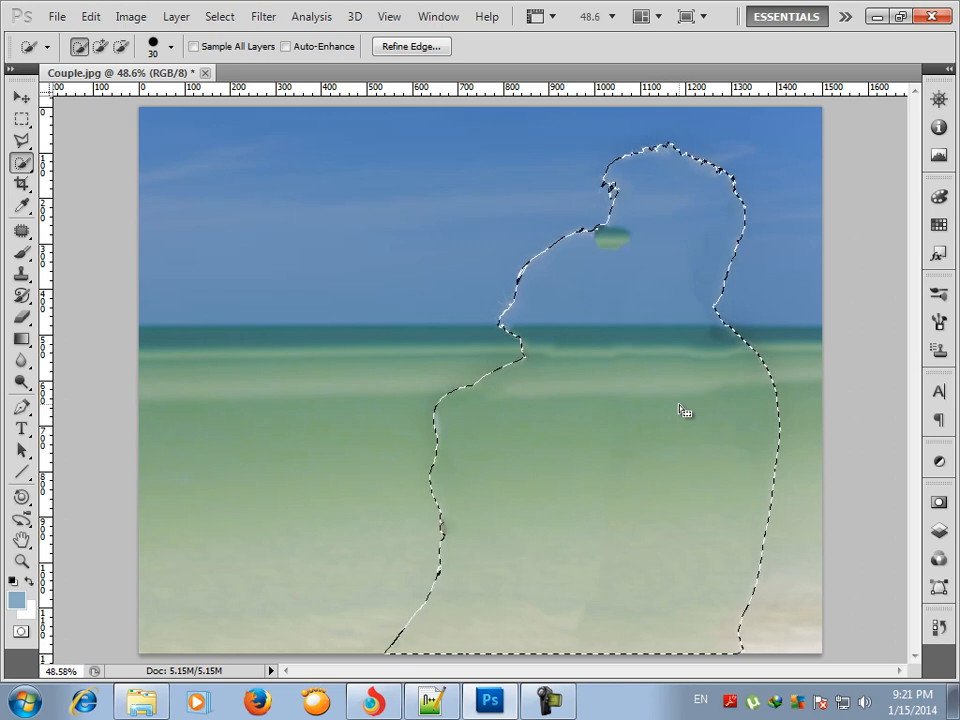
- Bring up the tools grouped with the Quick Selection tool
{"action": "right_click", "coordinate": [21, 162]}
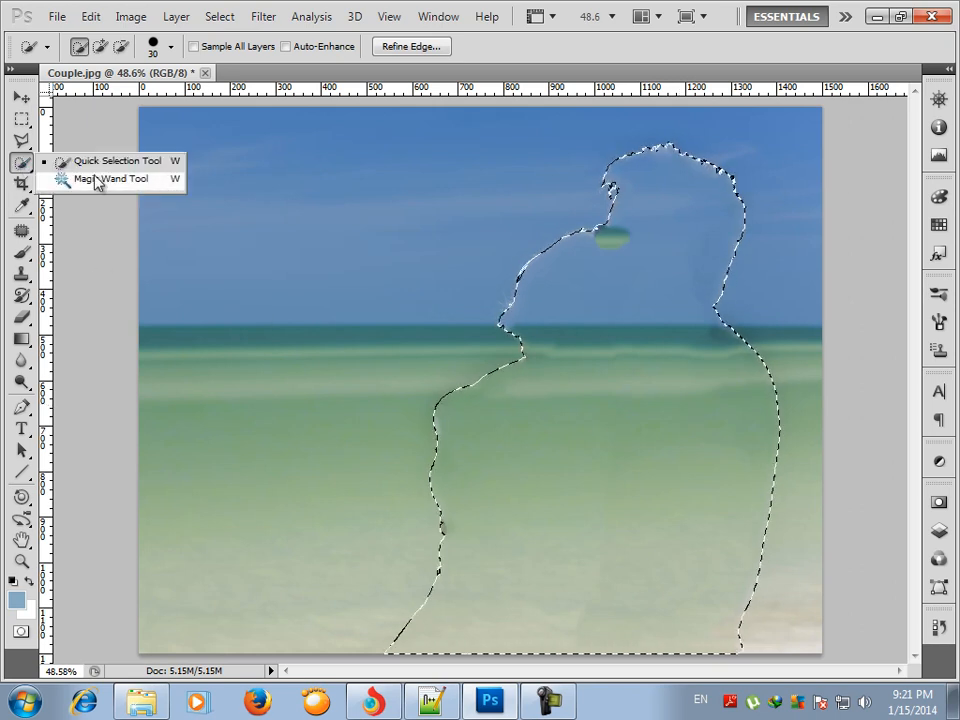